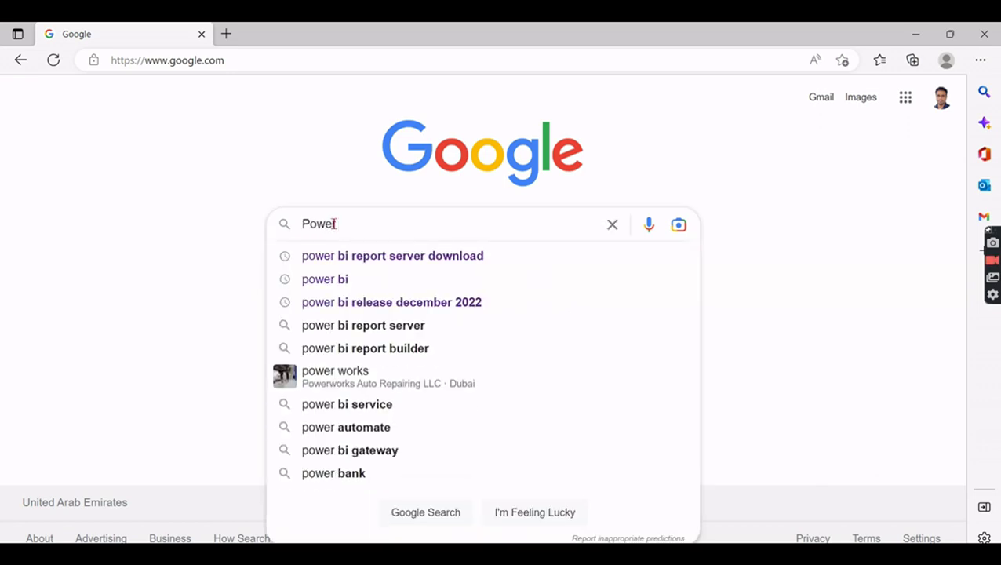
Step: Search Google for 'Power bi desktop for report server'
{"action": "type", "text": "bi desk"}
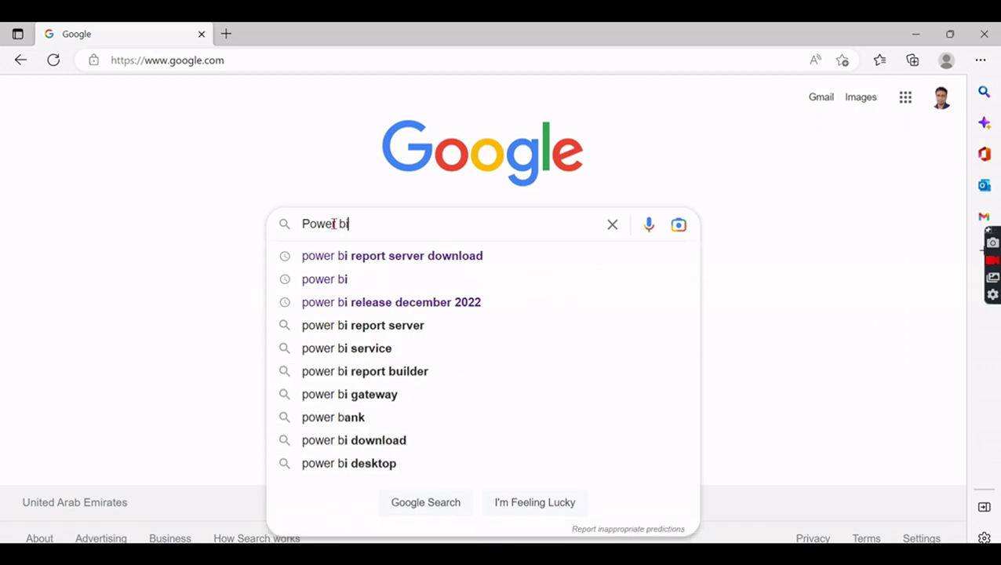
{"action": "type", "text": "top "}
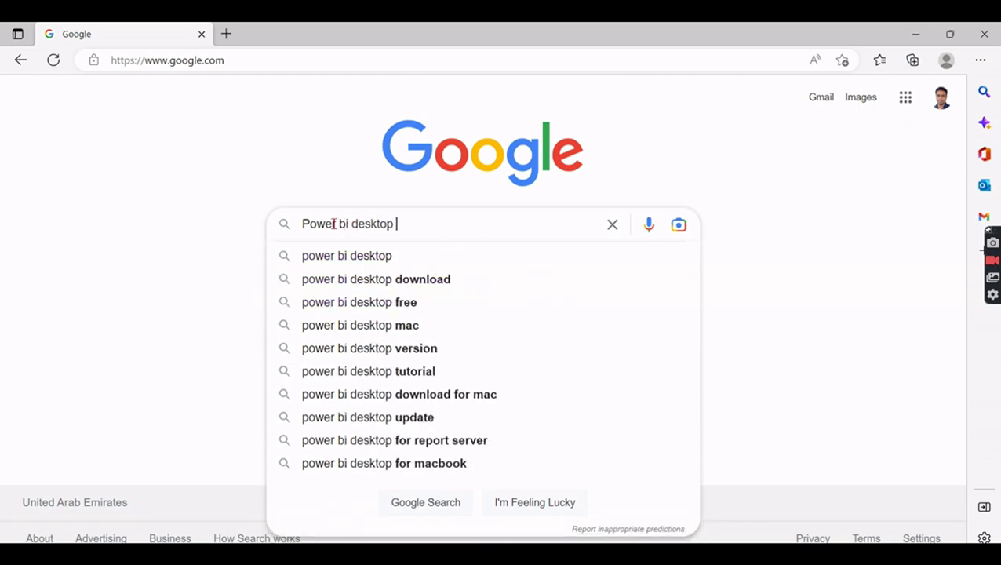
{"action": "type", "text": "for repor"}
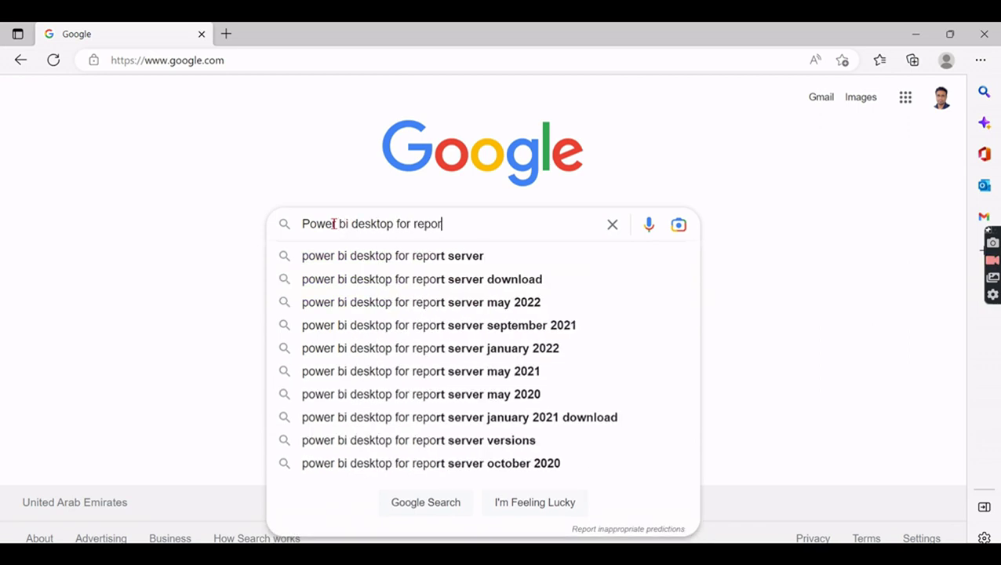
{"action": "type", "text": "t server"}
{"action": "key", "text": "Return"}
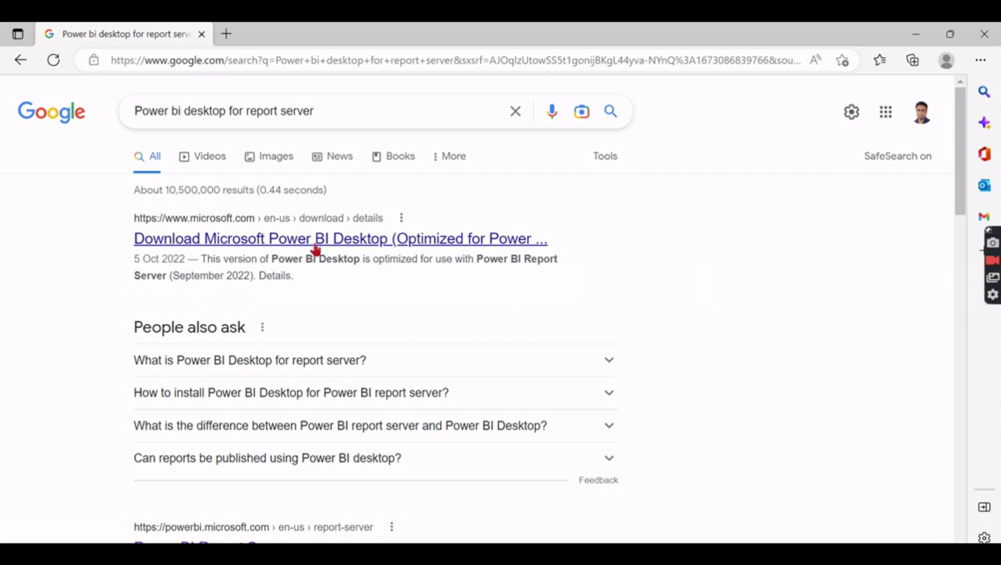
Step: Open Microsoft's Report Server download page, expand Details, and bring up the file choices
{"action": "left_click", "coordinate": [450, 242]}
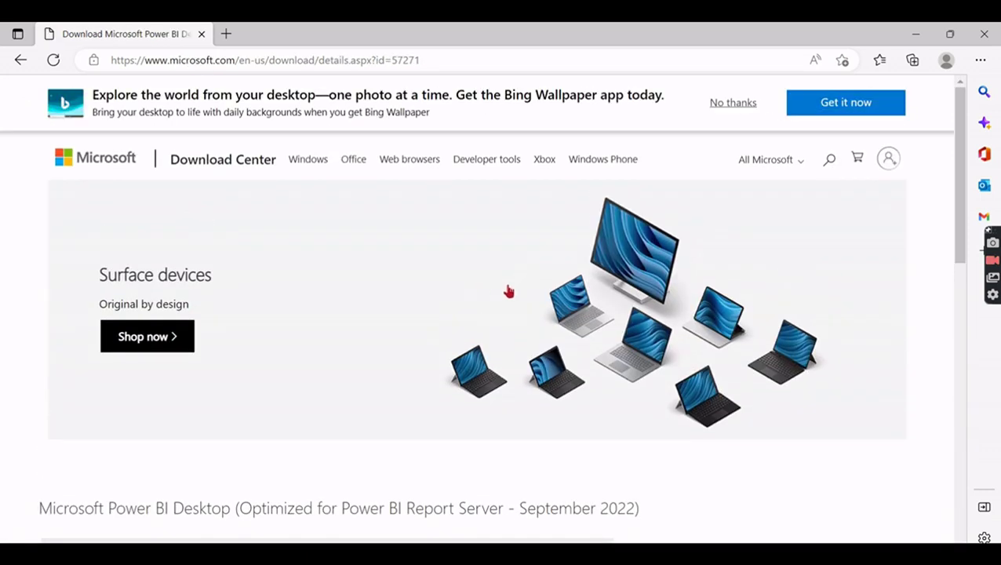
{"action": "scroll", "coordinate": [505, 292], "scroll_direction": "down", "scroll_amount": 5}
{"action": "scroll", "coordinate": [505, 292], "scroll_direction": "up", "scroll_amount": 3}
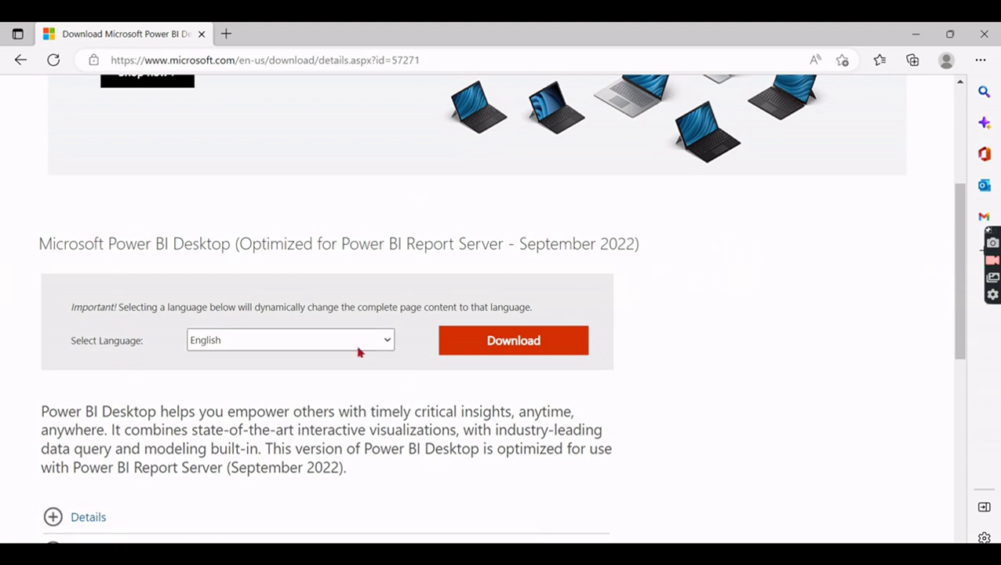
{"action": "scroll", "coordinate": [358, 349], "scroll_direction": "down", "scroll_amount": 3}
{"action": "left_click", "coordinate": [52, 253]}
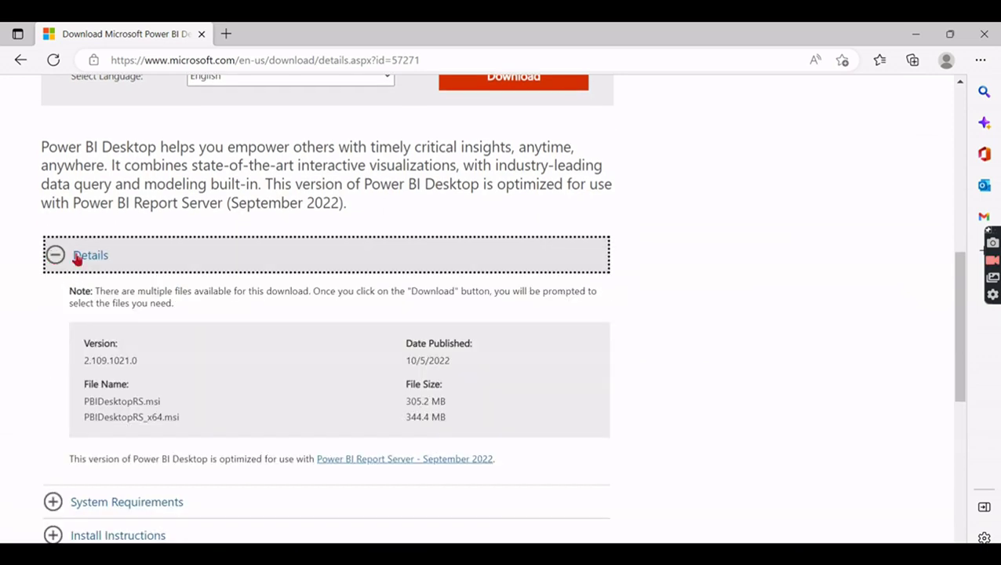
{"action": "scroll", "coordinate": [641, 285], "scroll_direction": "up", "scroll_amount": 3}
{"action": "left_click", "coordinate": [493, 351]}
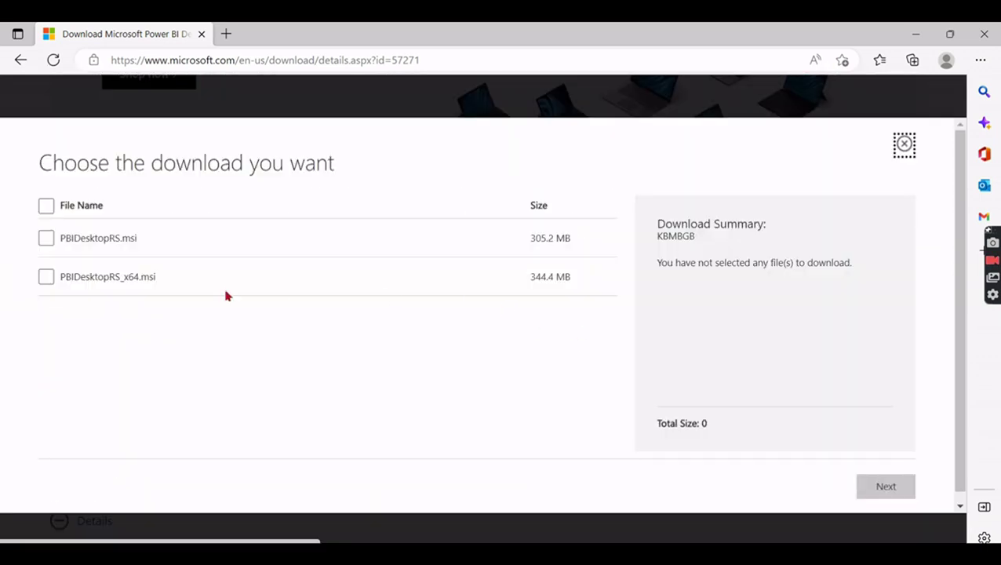
Step: Download only PBIDesktopRS_x64.msi and open it from Edge's downloads list
{"action": "left_click", "coordinate": [46, 276]}
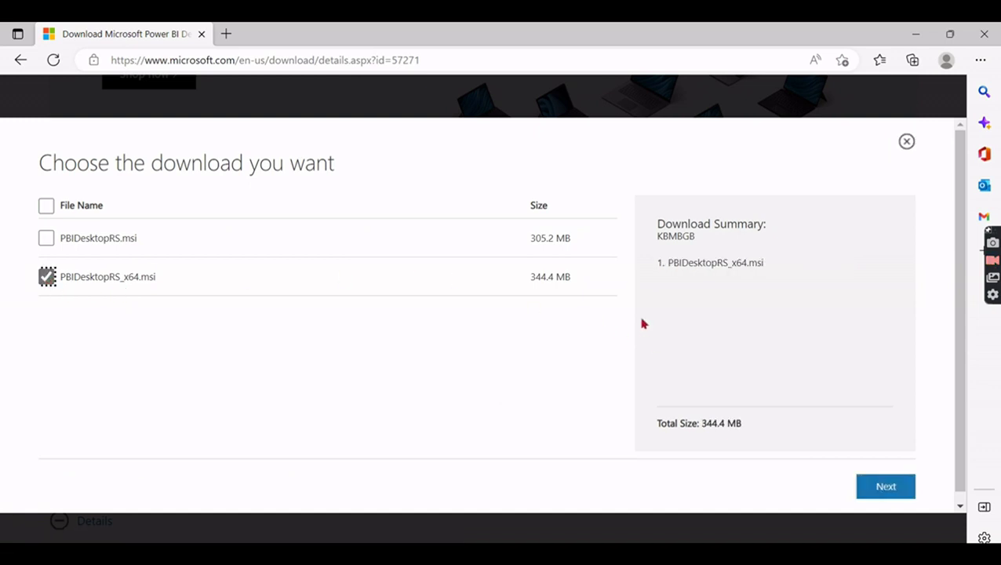
{"action": "left_click", "coordinate": [890, 495]}
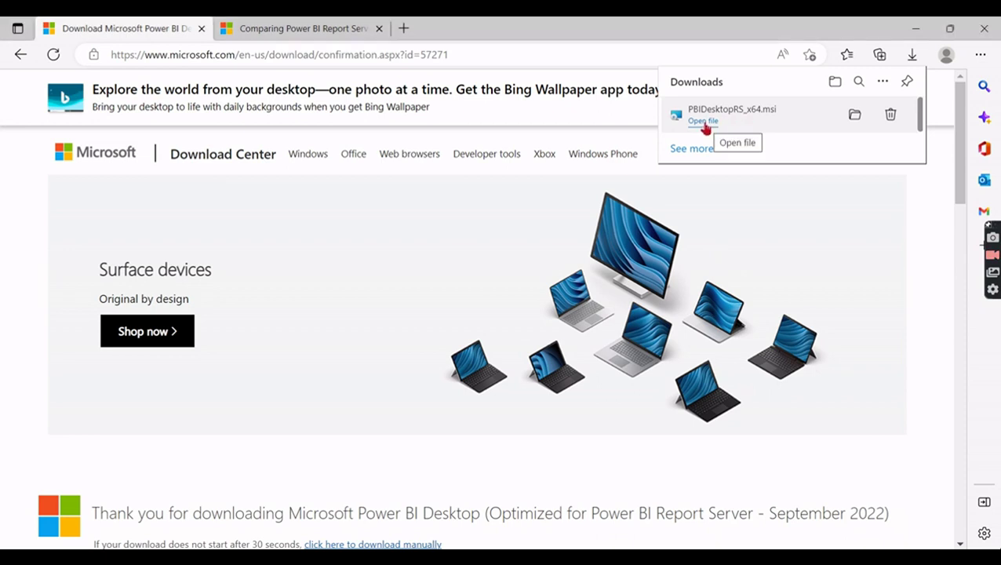
{"action": "left_click", "coordinate": [704, 122]}
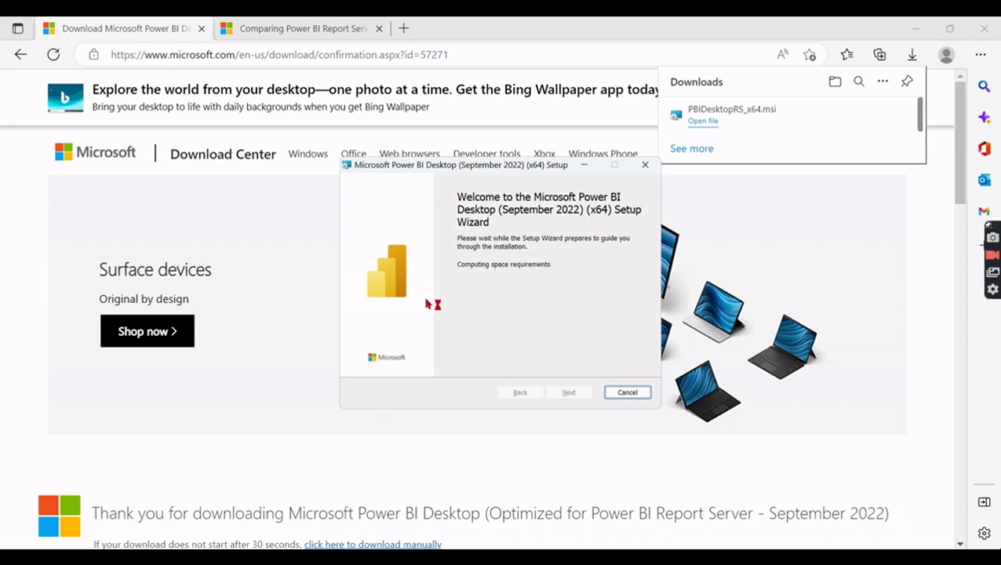
Step: Accept the license, keep the default install folder, and start installing Power BI Desktop (September 2022) (x64)
{"action": "left_click", "coordinate": [569, 393]}
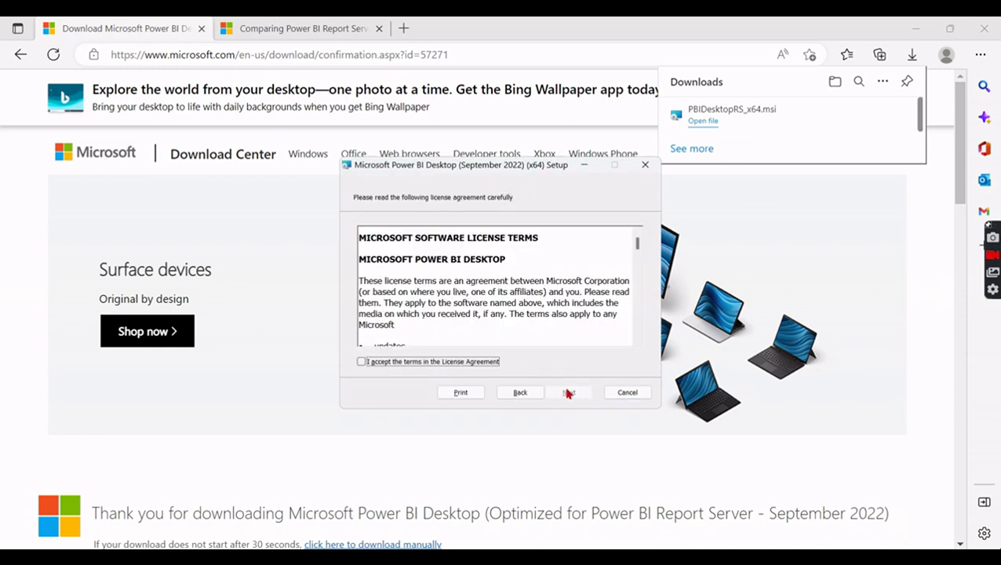
{"action": "left_click", "coordinate": [394, 362]}
{"action": "left_click", "coordinate": [554, 392]}
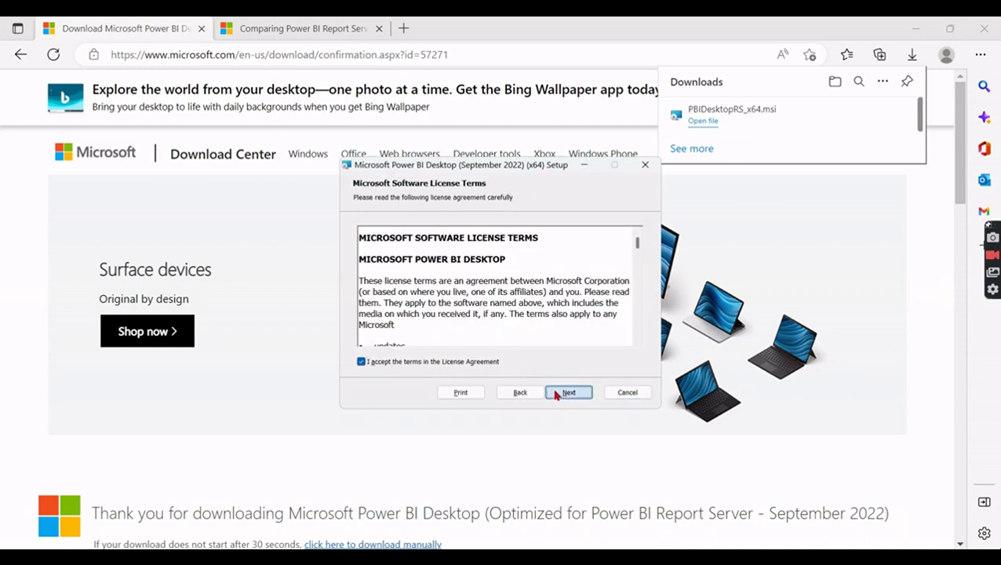
{"action": "left_click", "coordinate": [571, 389]}
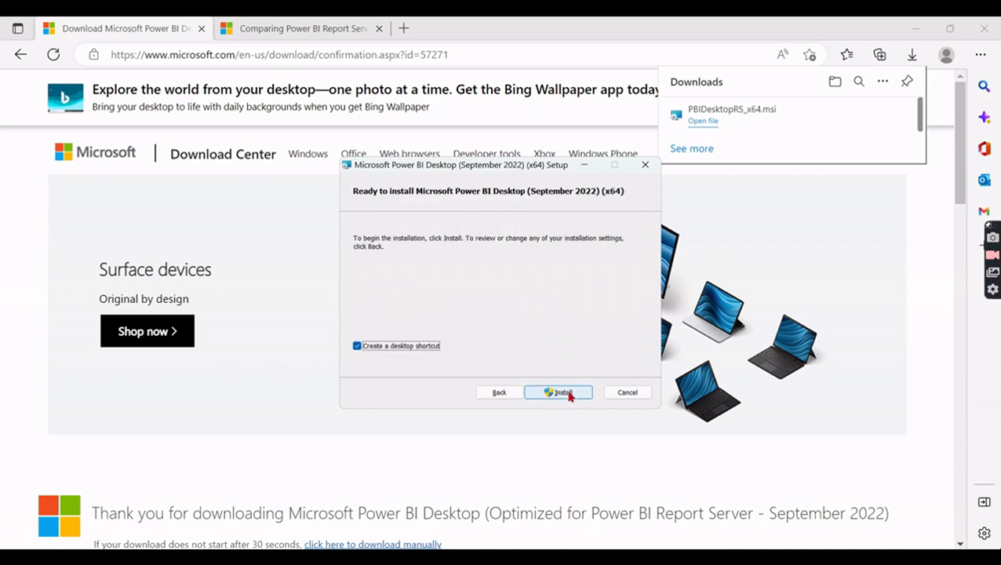
{"action": "left_click", "coordinate": [562, 392]}
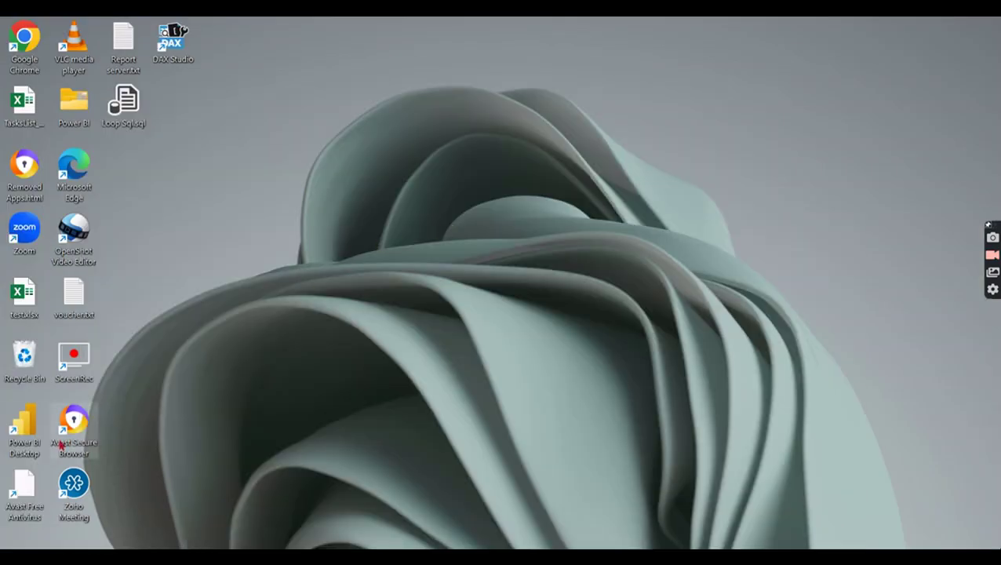
Step: Move the older Power BI Desktop shortcut to the upper right and finish the setup wizard
{"action": "left_click_drag", "start_coordinate": [30, 428], "coordinate": [727, 142]}
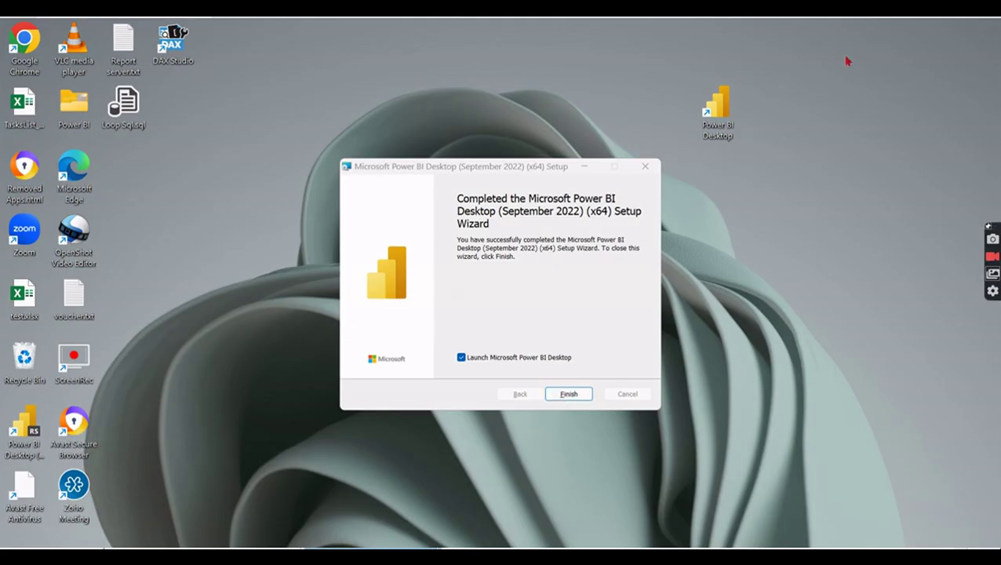
{"action": "left_click", "coordinate": [569, 395]}
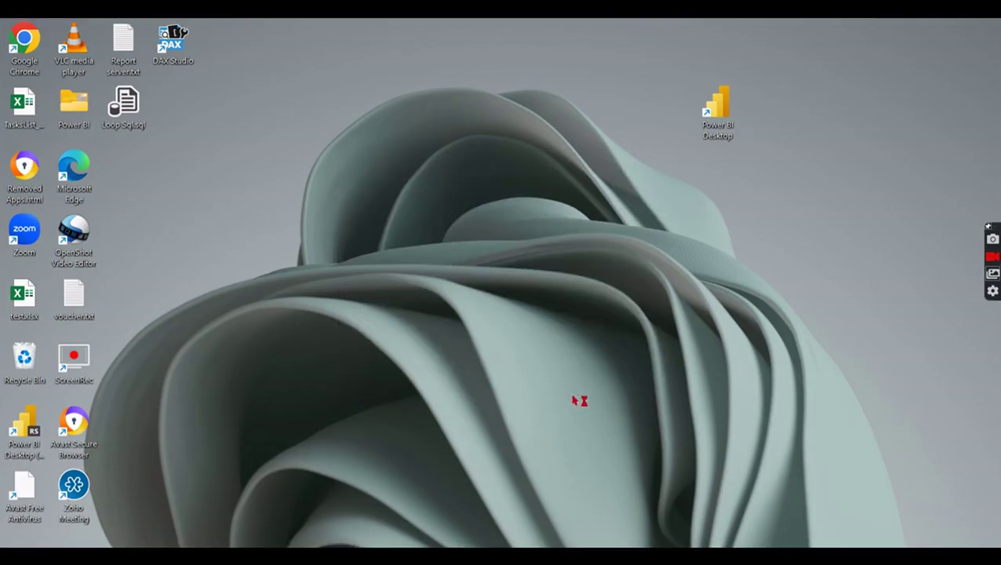
Step: Put the Report Server shortcut beside the older Power BI icon and launch Power BI Desktop (September 2022)
{"action": "left_click_drag", "start_coordinate": [27, 441], "coordinate": [813, 137]}
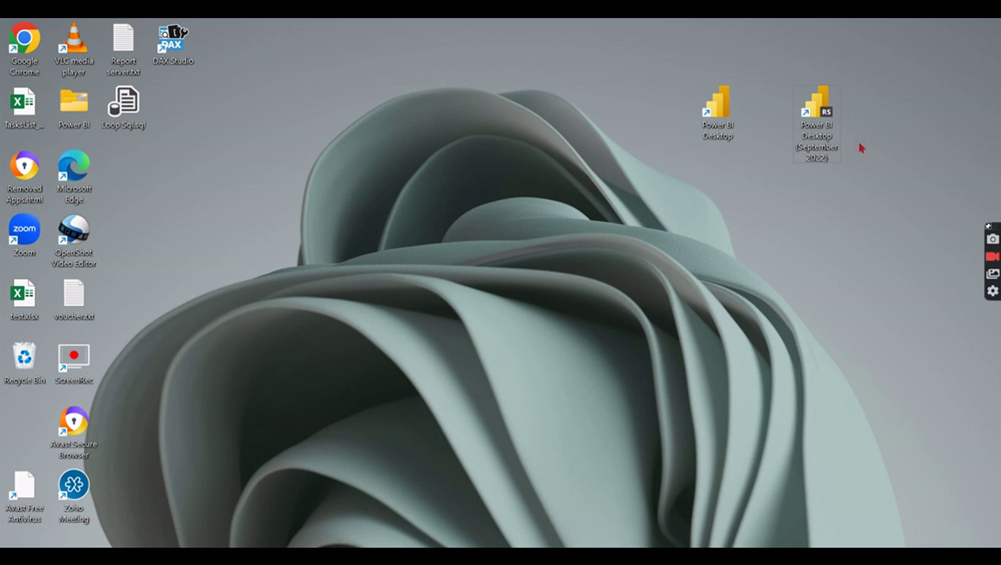
{"action": "double_click", "coordinate": [822, 115]}
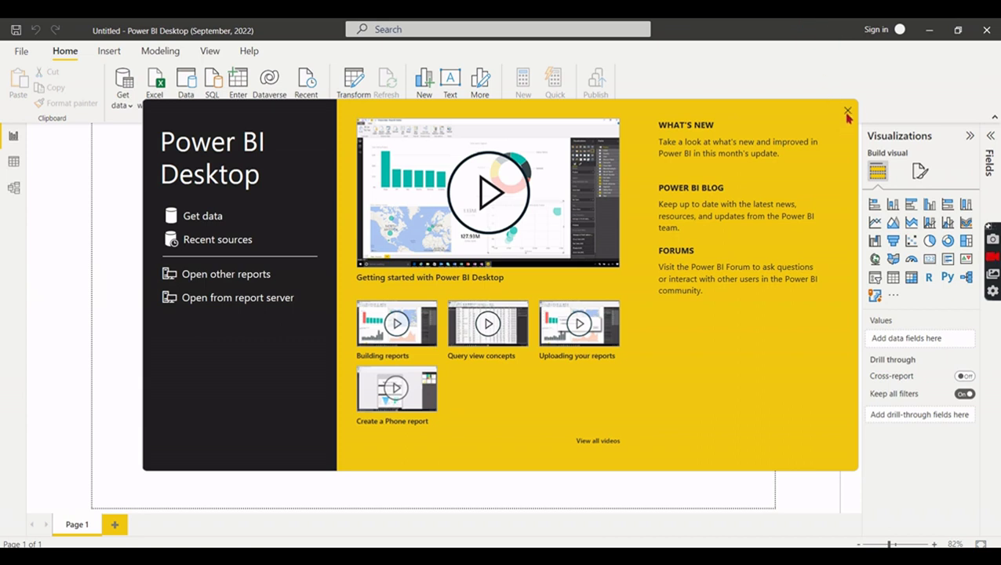
Step: Dismiss the welcome screen, check the Get data common sources list, and return to Edge
{"action": "left_click", "coordinate": [847, 112]}
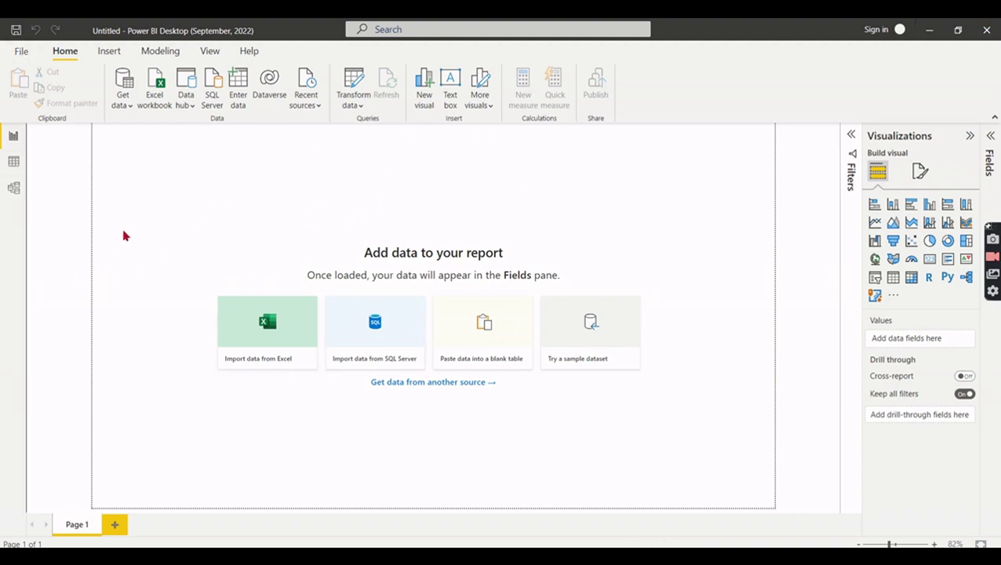
{"action": "left_click", "coordinate": [123, 104]}
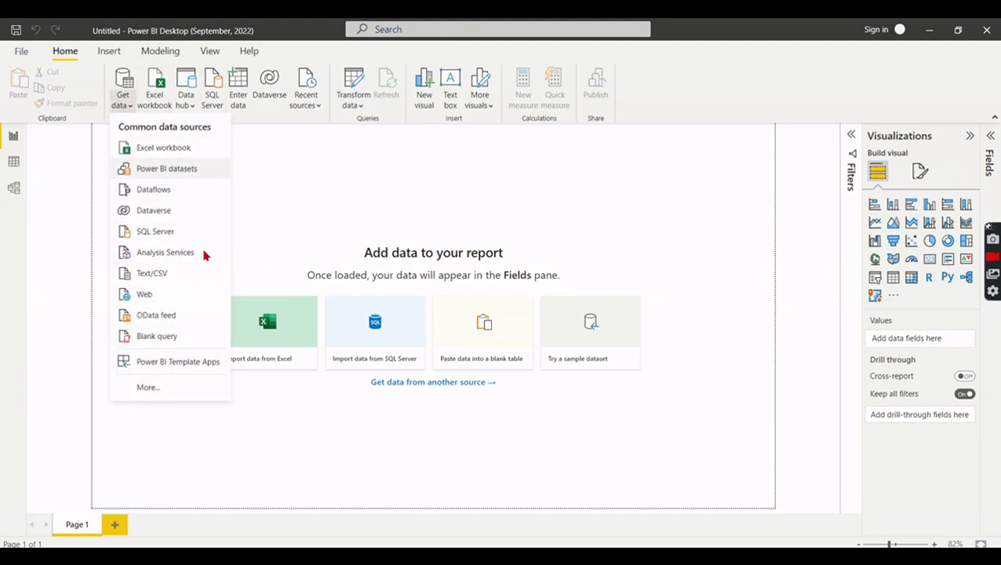
{"action": "left_click", "coordinate": [628, 445]}
{"action": "mouse_move", "coordinate": [506, 557]}
{"action": "left_click", "coordinate": [506, 490]}
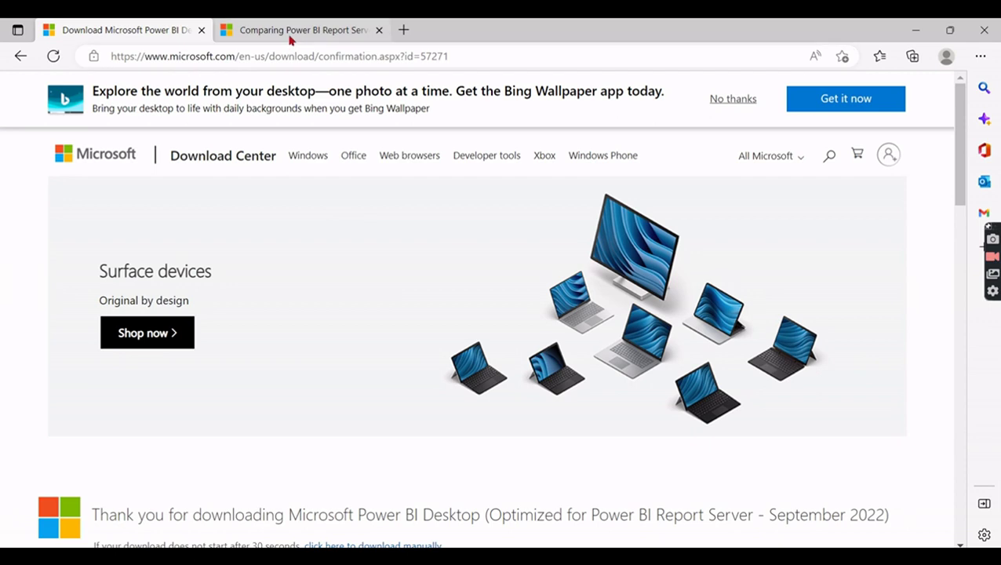
Step: Read through the Report Server versus Power BI service feature comparison table
{"action": "left_click", "coordinate": [292, 31]}
{"action": "scroll", "coordinate": [828, 172], "scroll_direction": "up", "scroll_amount": 15}
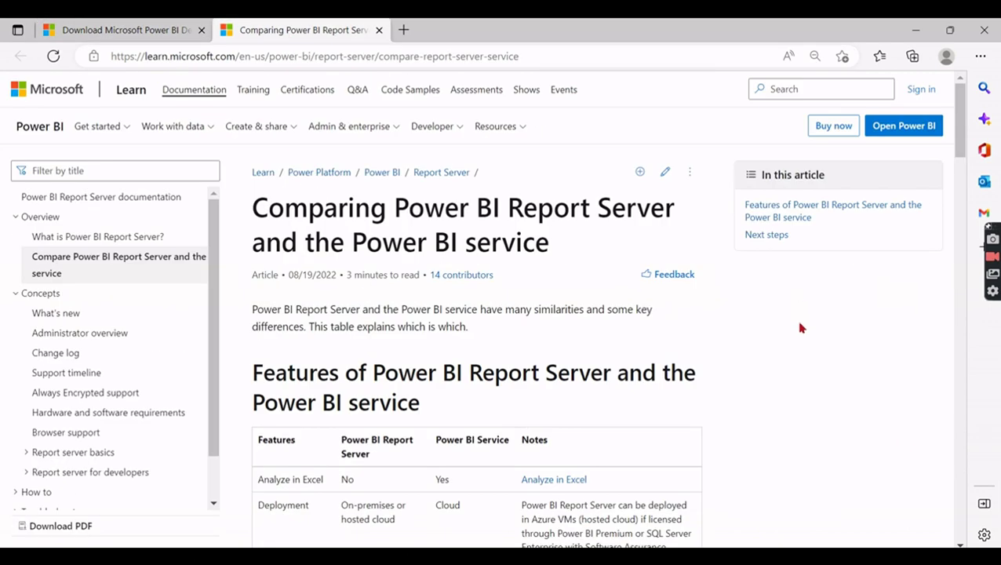
{"action": "scroll", "coordinate": [801, 328], "scroll_direction": "down", "scroll_amount": 7}
{"action": "scroll", "coordinate": [407, 298], "scroll_direction": "down", "scroll_amount": 4}
{"action": "scroll", "coordinate": [346, 288], "scroll_direction": "up", "scroll_amount": 7}
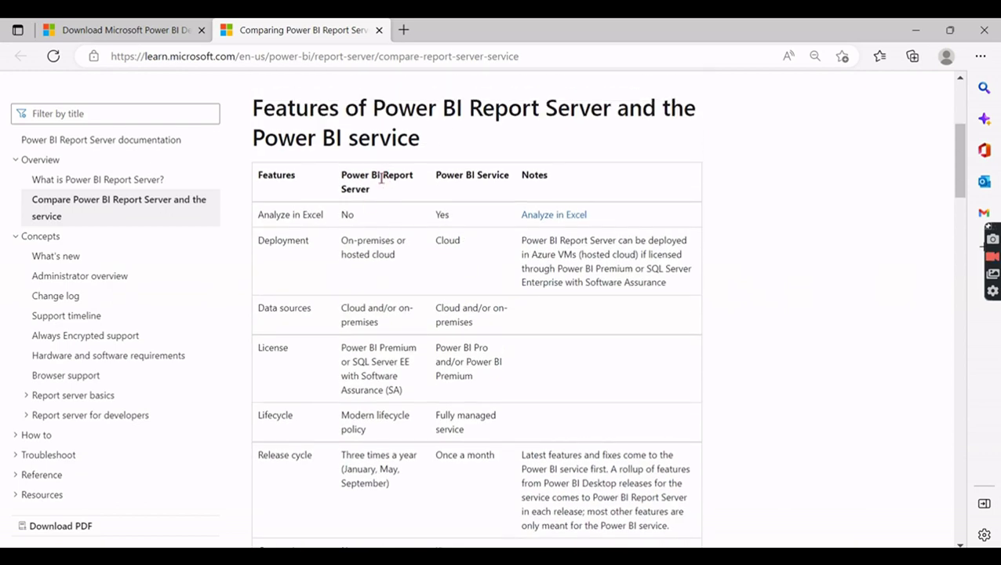
{"action": "scroll", "coordinate": [364, 393], "scroll_direction": "down", "scroll_amount": 5}
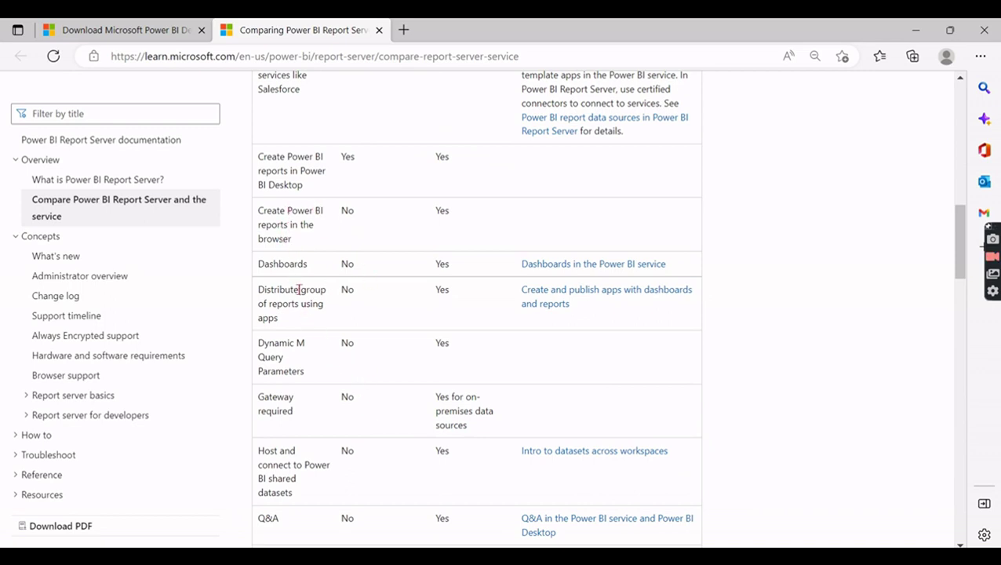
{"action": "scroll", "coordinate": [304, 249], "scroll_direction": "up", "scroll_amount": 3}
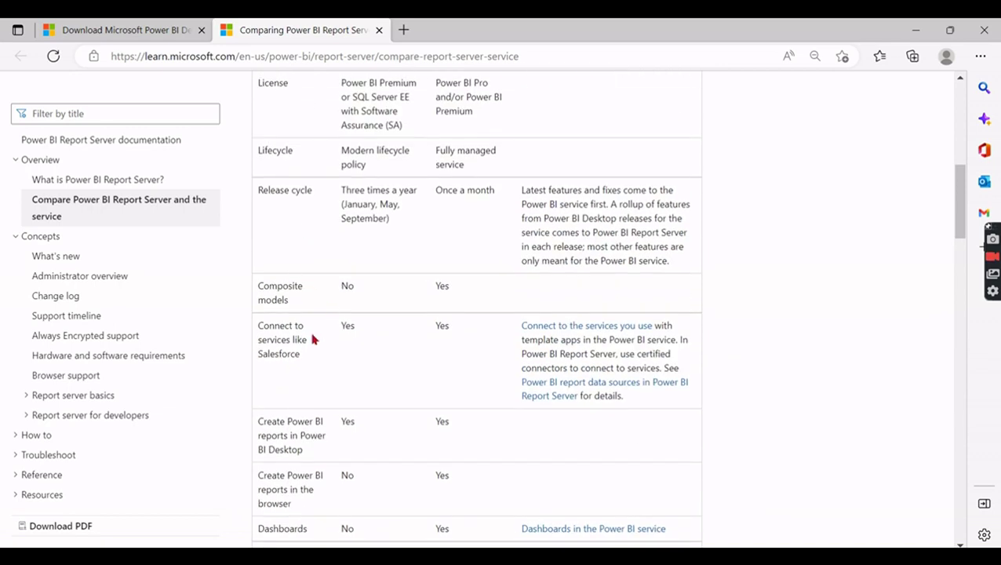
{"action": "scroll", "coordinate": [317, 338], "scroll_direction": "up", "scroll_amount": 3}
{"action": "scroll", "coordinate": [301, 328], "scroll_direction": "down", "scroll_amount": 1}
{"action": "scroll", "coordinate": [310, 339], "scroll_direction": "down", "scroll_amount": 2}
{"action": "scroll", "coordinate": [286, 324], "scroll_direction": "down", "scroll_amount": 3}
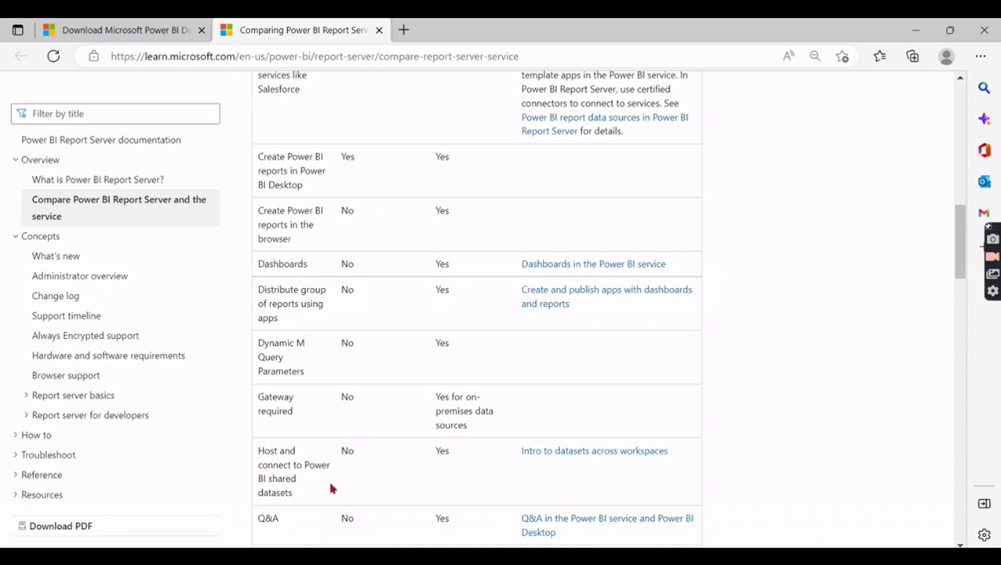
{"action": "scroll", "coordinate": [313, 258], "scroll_direction": "down", "scroll_amount": 3}
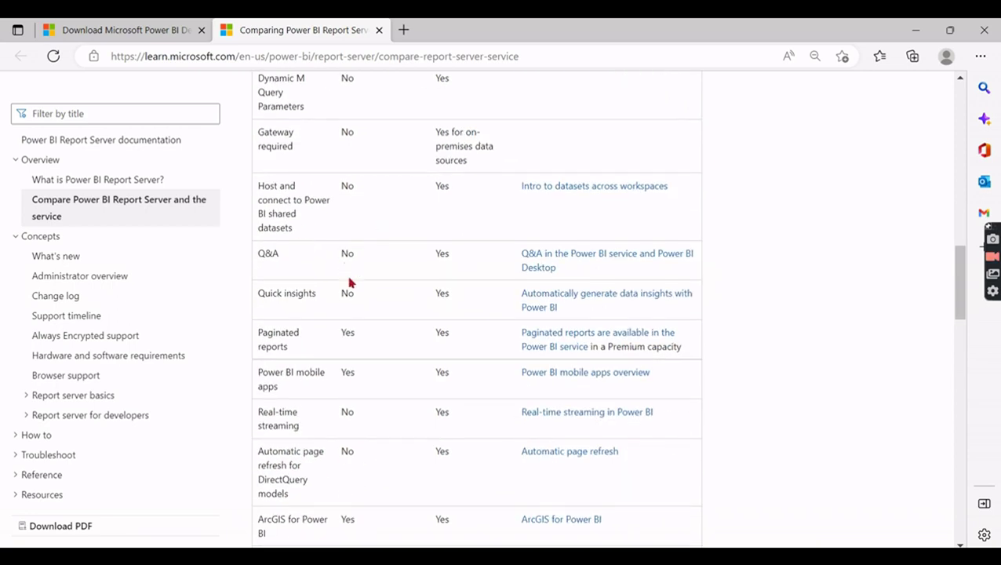
{"action": "scroll", "coordinate": [364, 474], "scroll_direction": "down", "scroll_amount": 3}
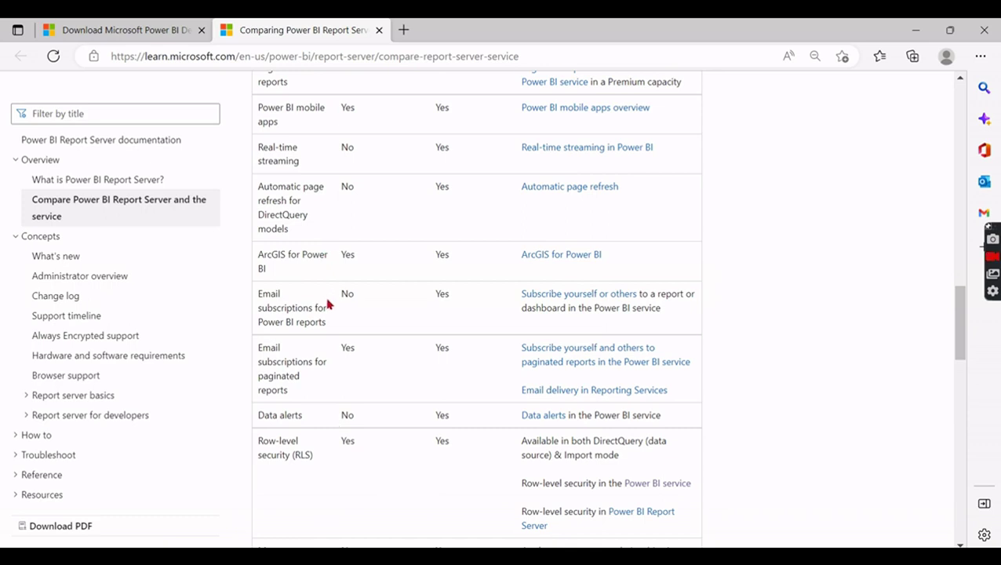
{"action": "scroll", "coordinate": [328, 303], "scroll_direction": "down", "scroll_amount": 3}
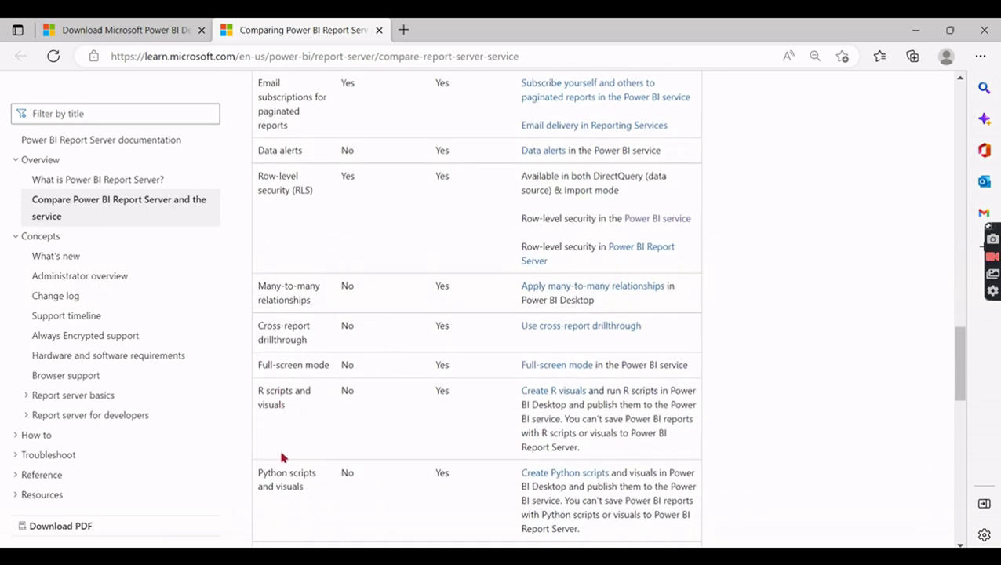
{"action": "scroll", "coordinate": [276, 452], "scroll_direction": "down", "scroll_amount": 3}
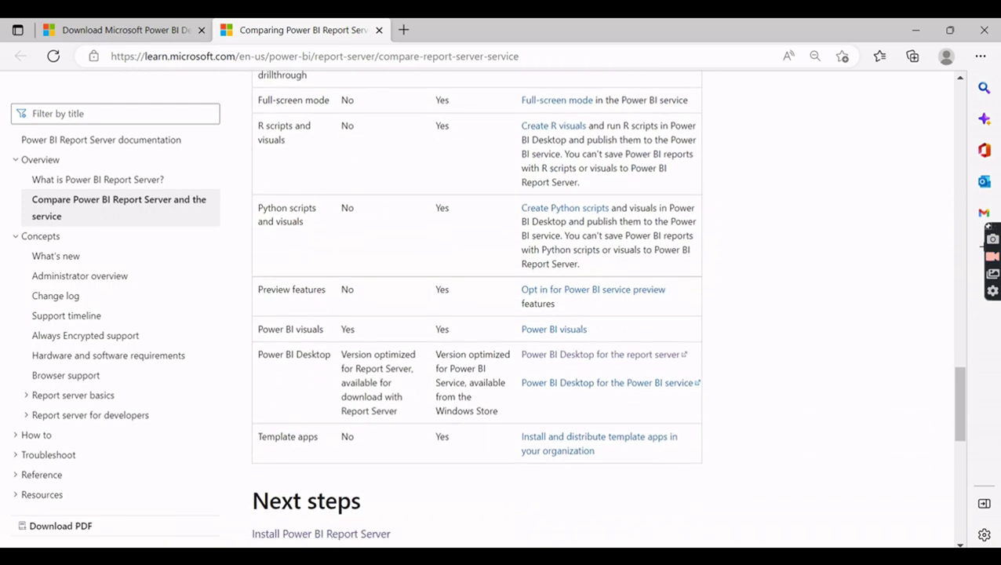
Step: Glance at the report, read further down to Preview features, then return to Power BI Desktop
{"action": "left_click", "coordinate": [679, 502]}
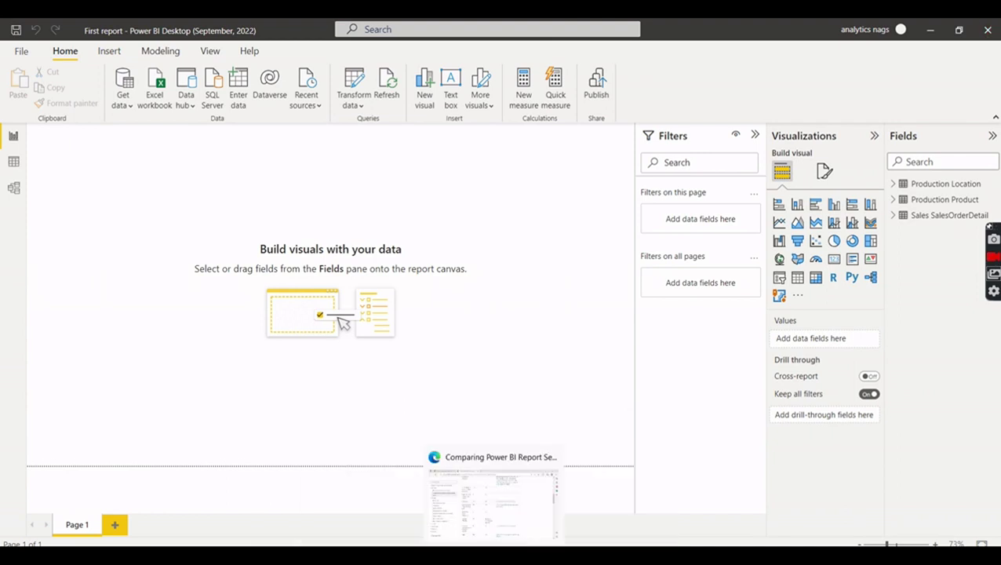
{"action": "left_click", "coordinate": [491, 556]}
{"action": "scroll", "coordinate": [385, 352], "scroll_direction": "down", "scroll_amount": 5}
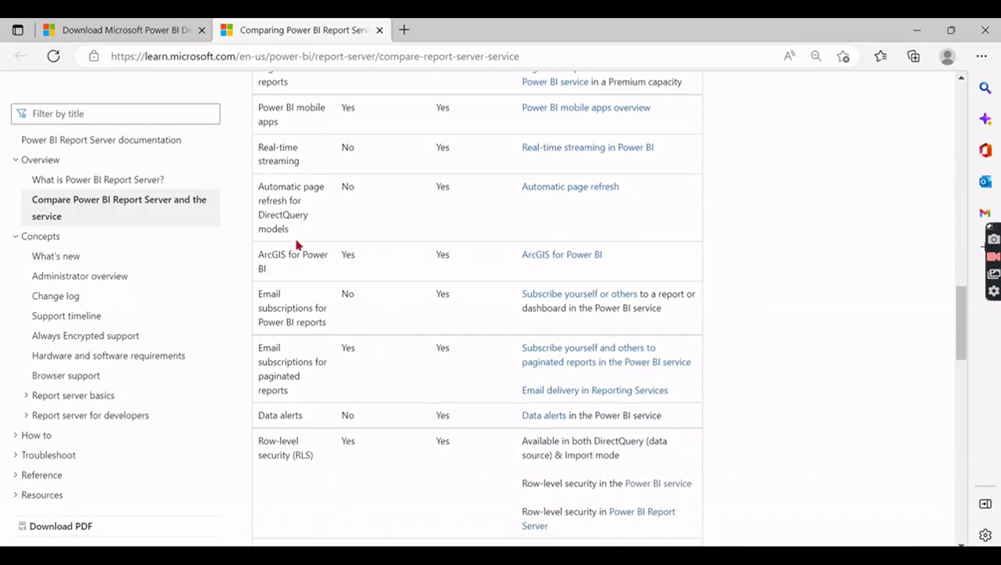
{"action": "scroll", "coordinate": [302, 247], "scroll_direction": "down", "scroll_amount": 3}
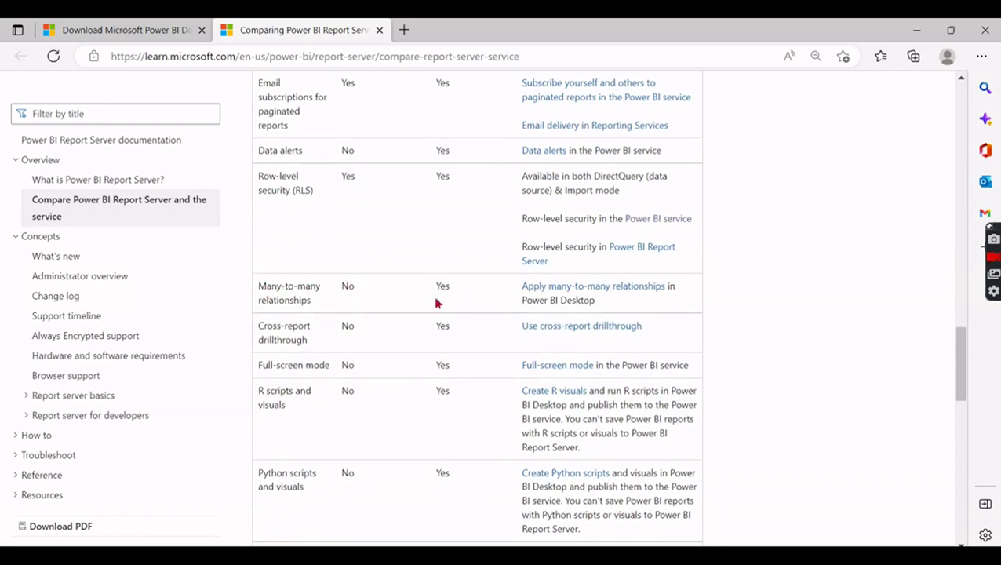
{"action": "key", "text": "alt+Tab"}
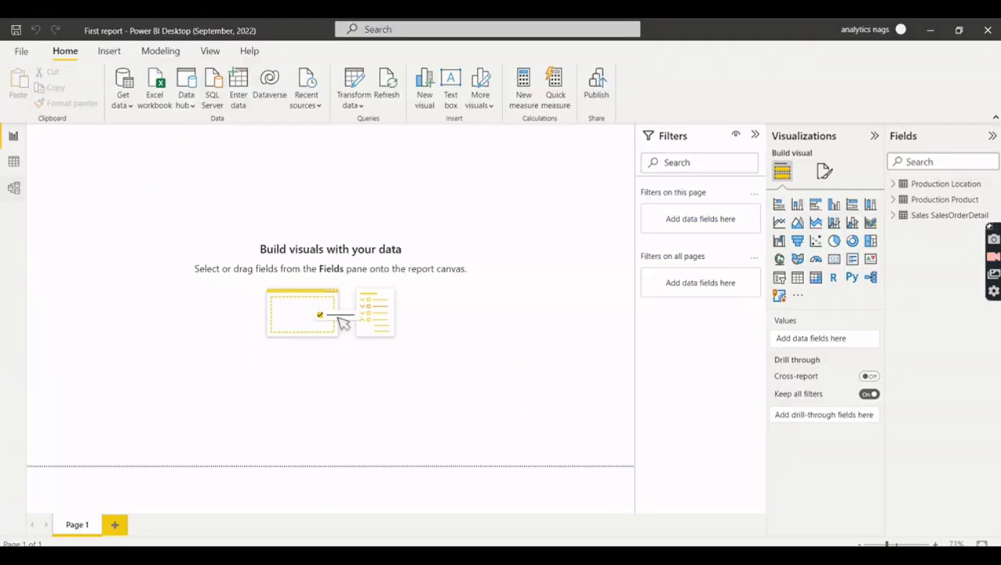
{"action": "left_click", "coordinate": [13, 188]}
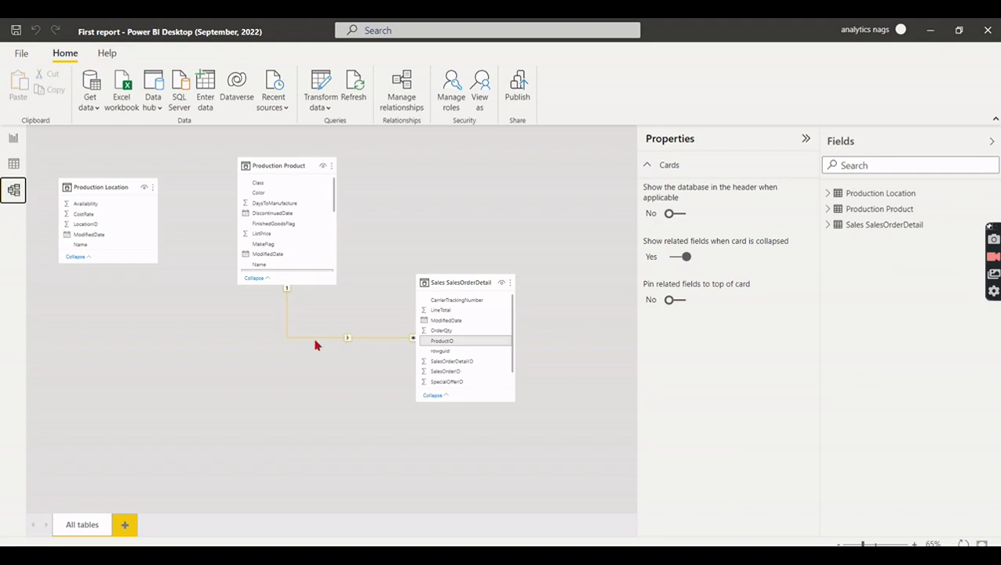
{"action": "double_click", "coordinate": [318, 350]}
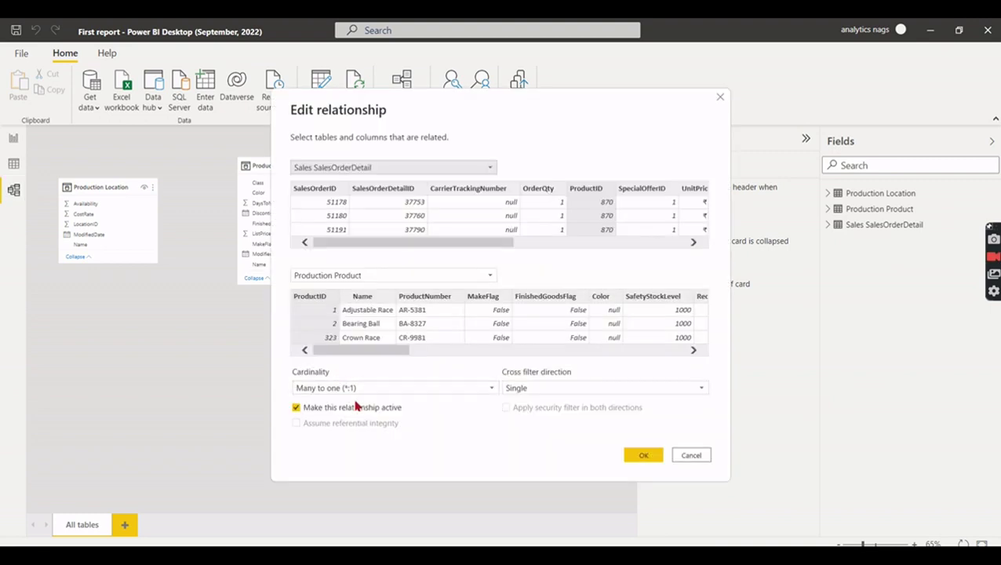
{"action": "left_click", "coordinate": [363, 384]}
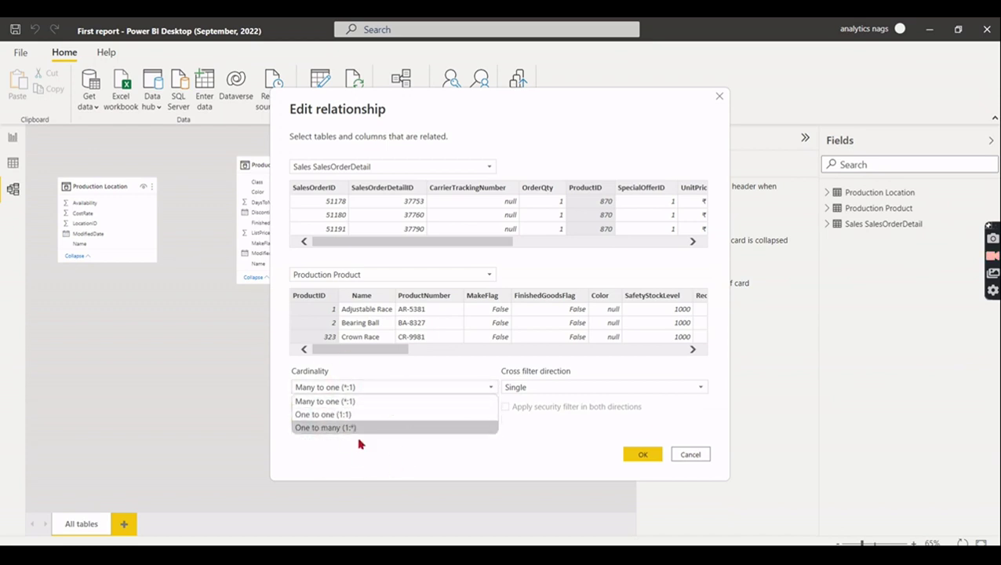
{"action": "left_click", "coordinate": [692, 455]}
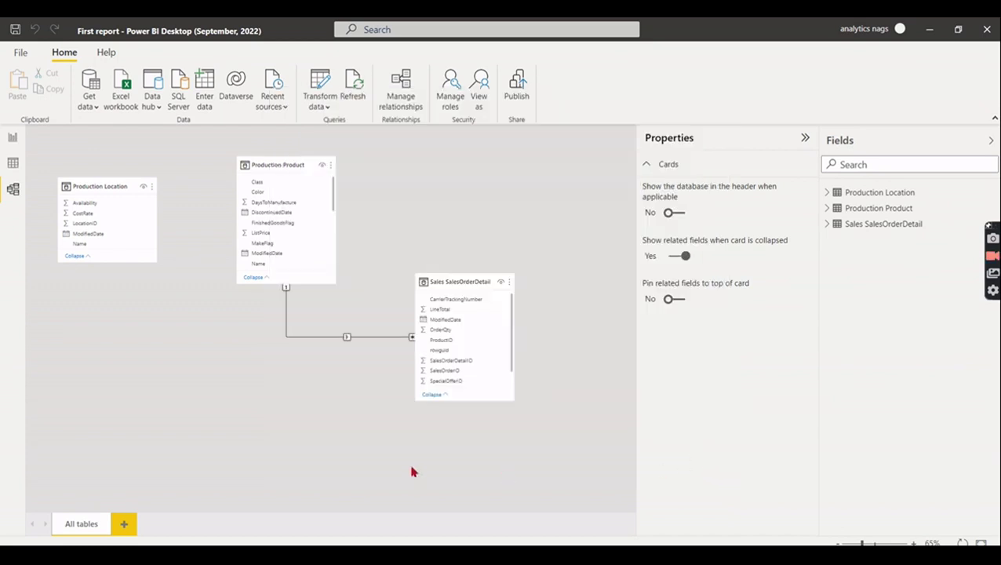
{"action": "left_click", "coordinate": [10, 141]}
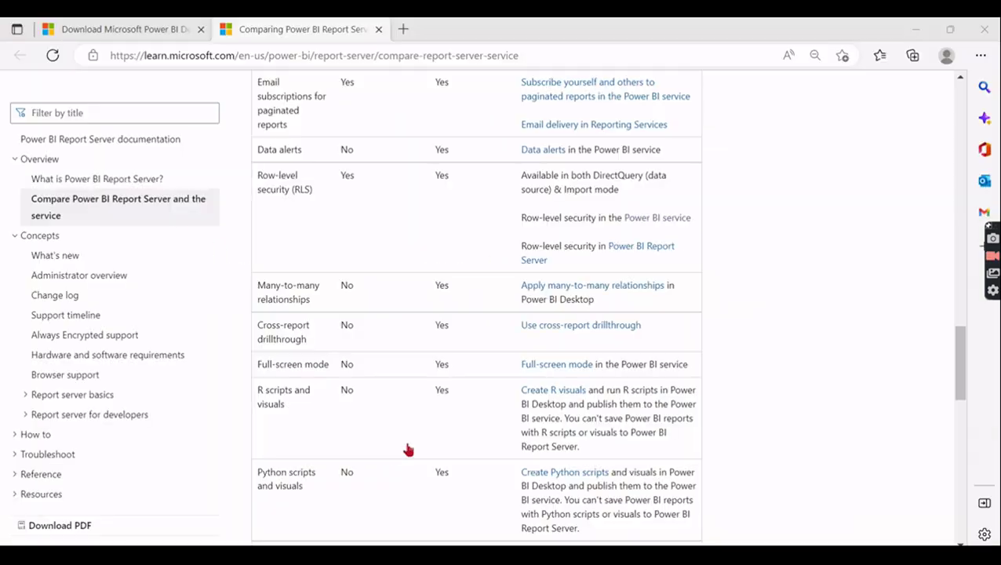
Step: Scroll back up the comparison page, then show Power BI Desktop's Get data common sources list
{"action": "scroll", "coordinate": [408, 448], "scroll_direction": "up", "scroll_amount": 10}
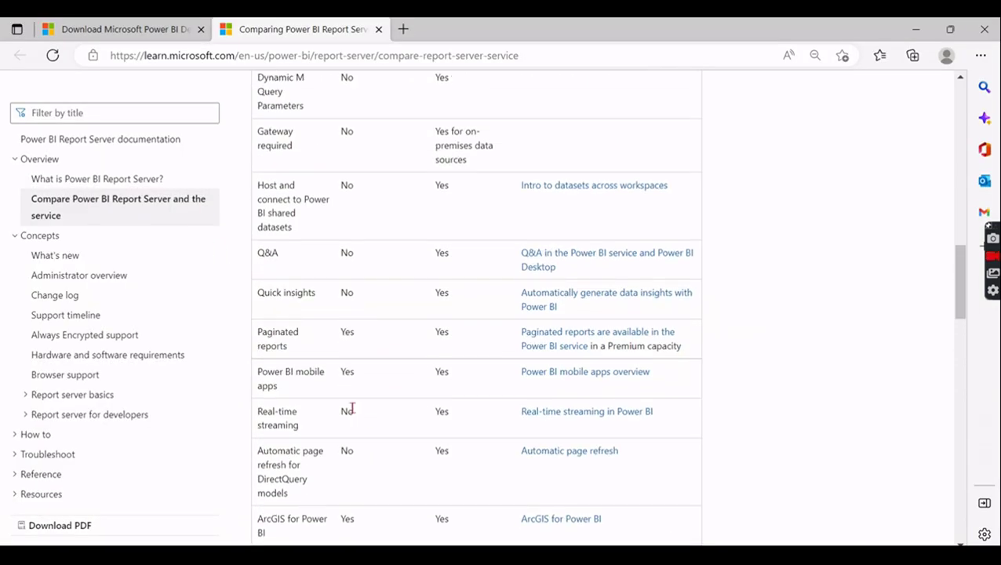
{"action": "scroll", "coordinate": [300, 419], "scroll_direction": "up", "scroll_amount": 3}
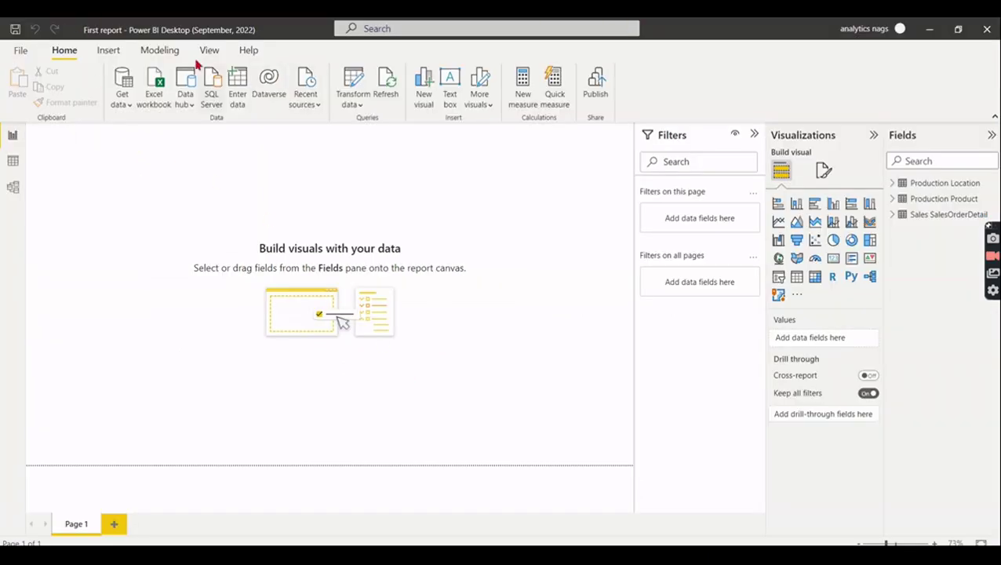
{"action": "left_click", "coordinate": [123, 110]}
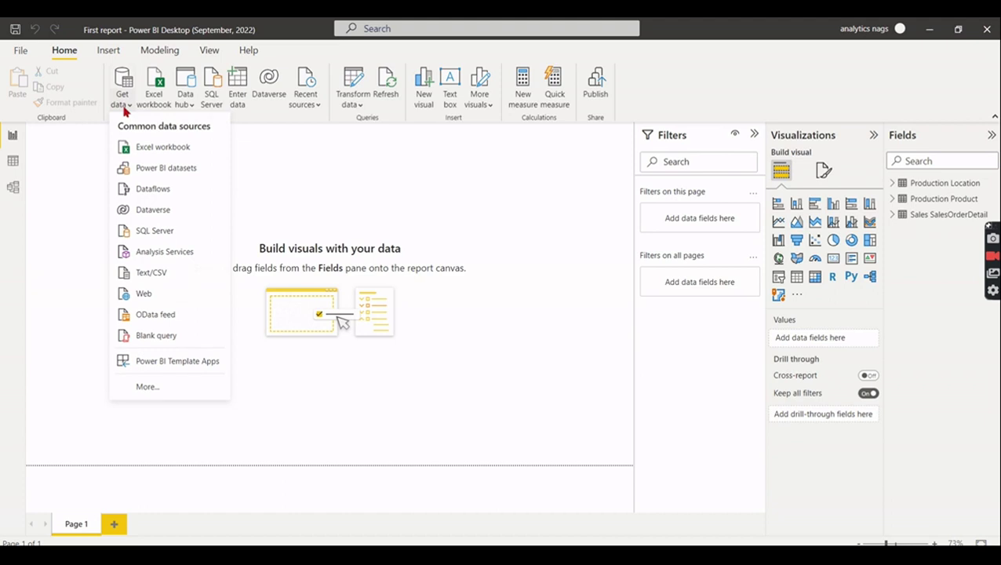
Step: Try a live Power BI datasets connection to V45 Target and dismiss the existing-source warning
{"action": "left_click", "coordinate": [153, 169]}
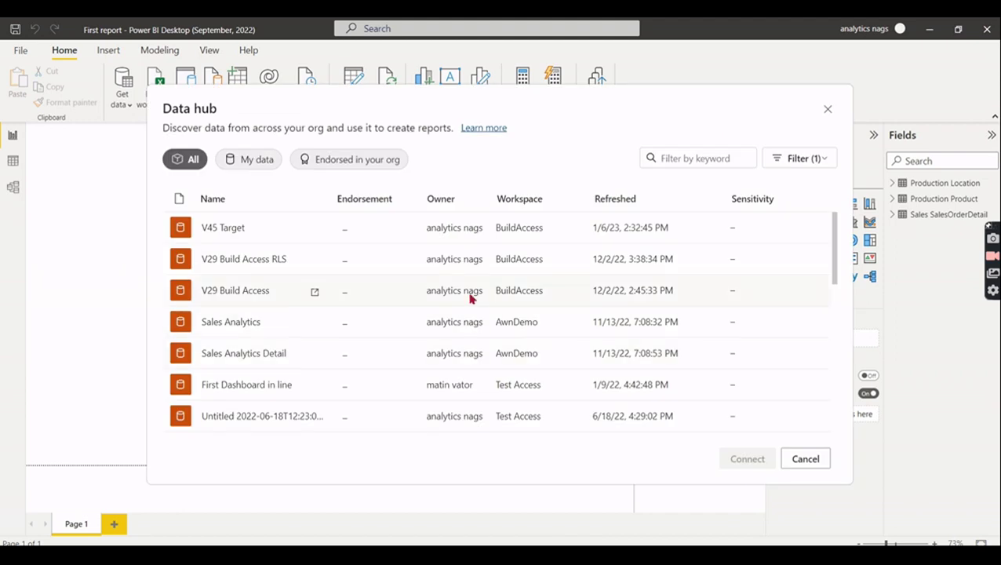
{"action": "left_click", "coordinate": [233, 244]}
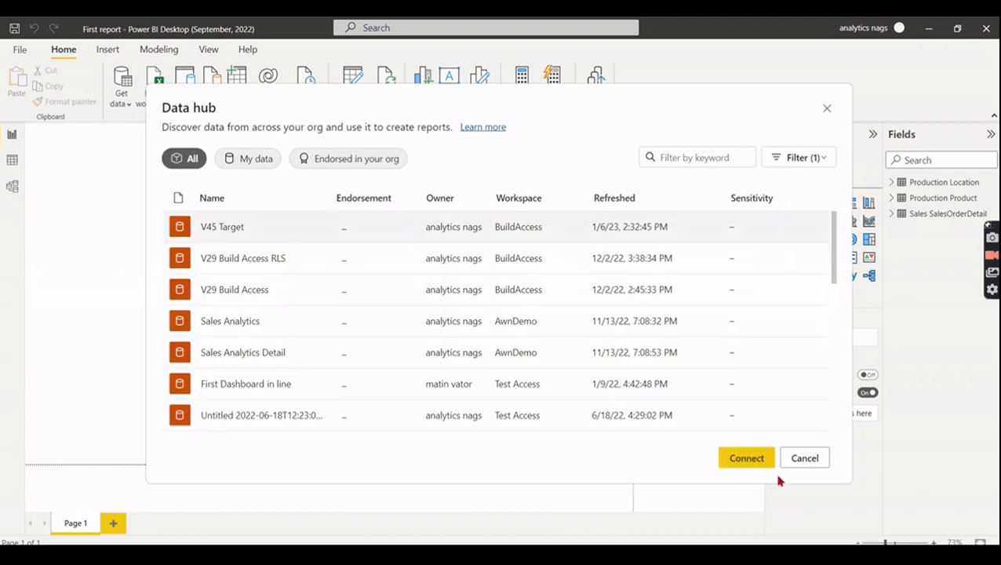
{"action": "left_click", "coordinate": [758, 458]}
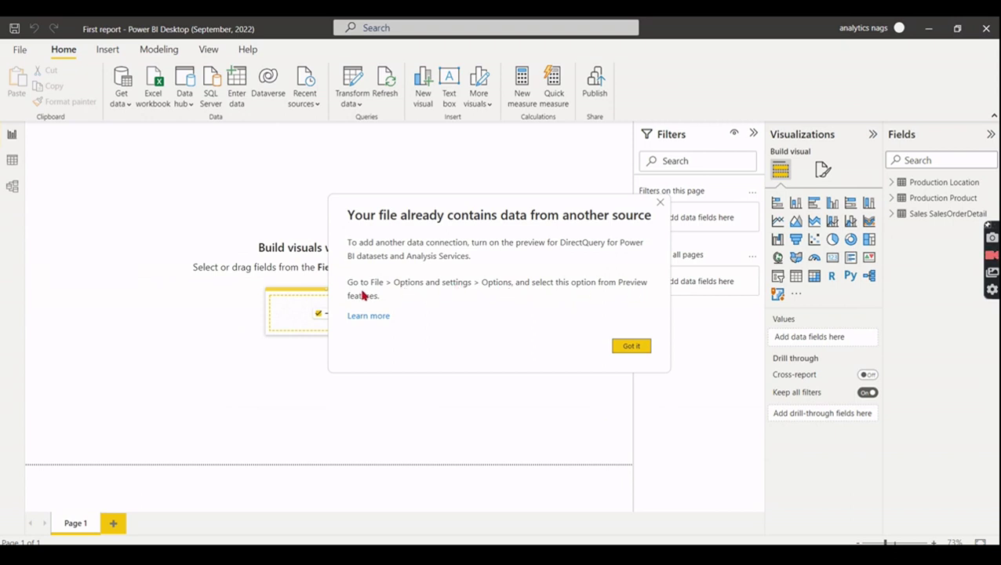
{"action": "left_click", "coordinate": [640, 347]}
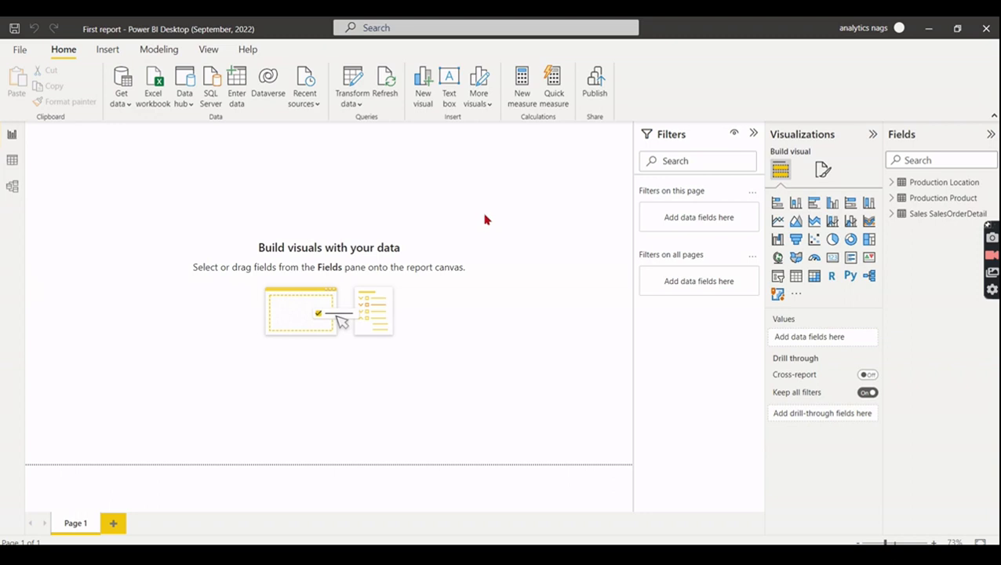
{"action": "key", "text": "alt+Tab"}
{"action": "scroll", "coordinate": [416, 332], "scroll_direction": "down", "scroll_amount": 3}
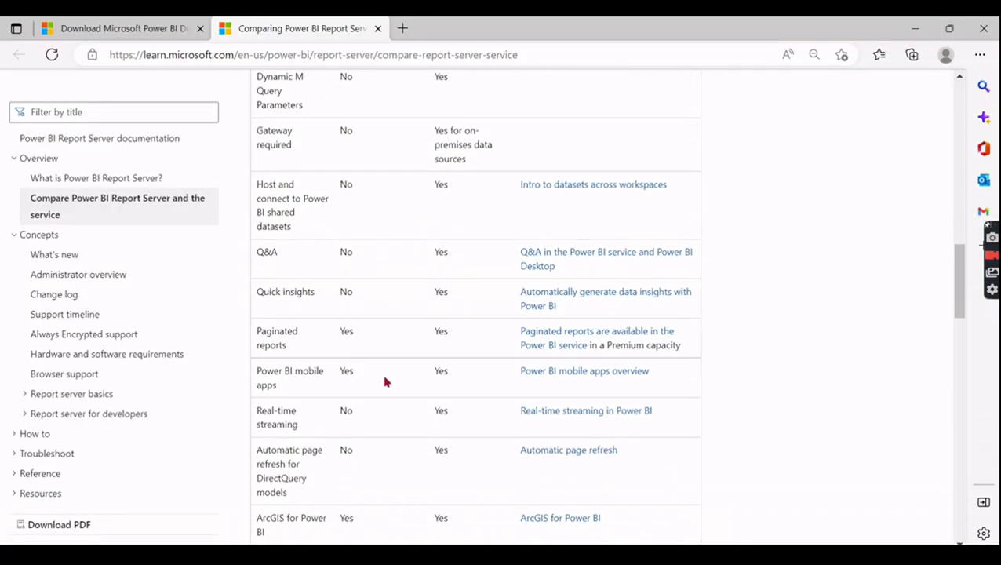
{"action": "scroll", "coordinate": [381, 378], "scroll_direction": "down", "scroll_amount": 10}
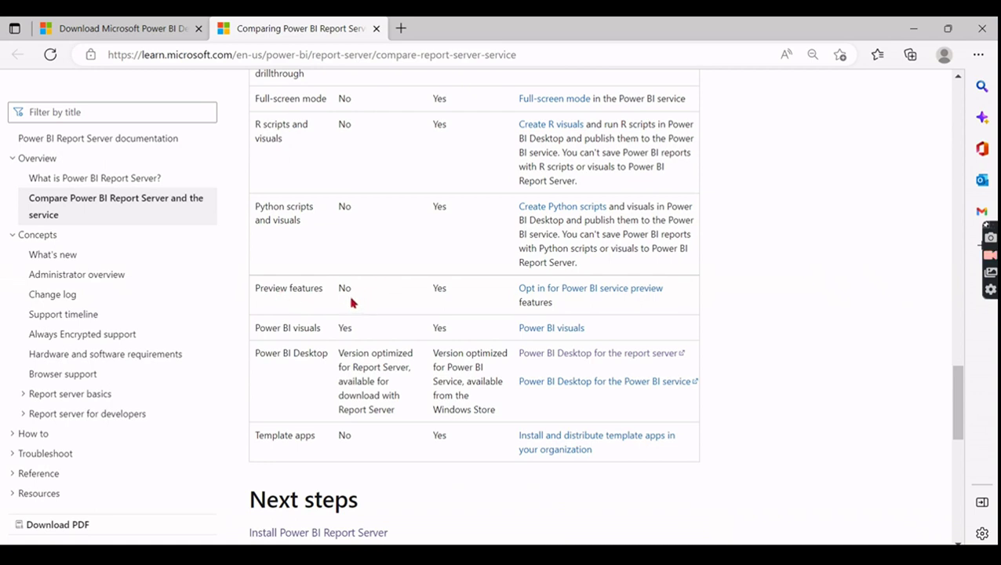
{"action": "key", "text": "alt+Tab"}
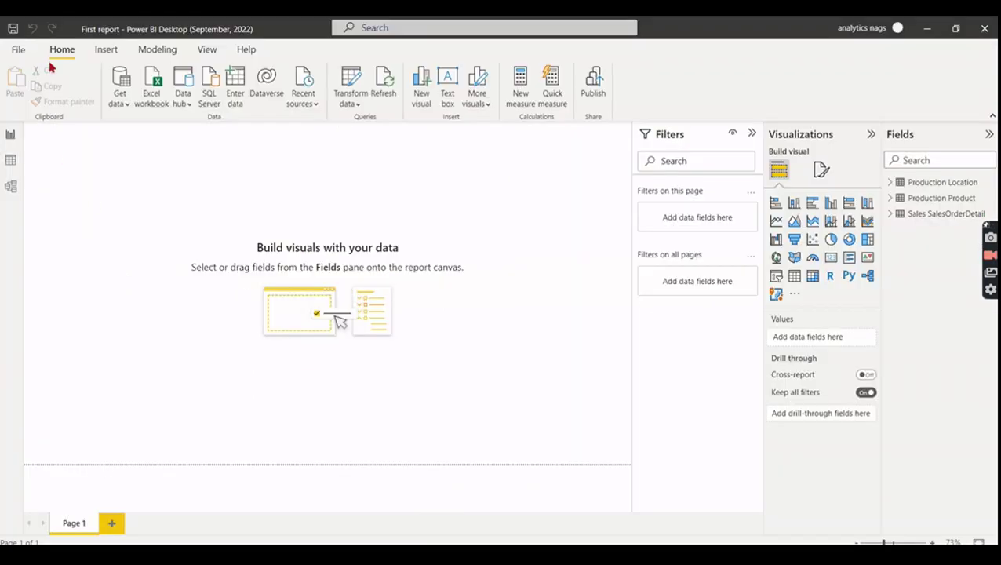
Step: Open the Options dialog from the File menu's Options and settings and browse the global Data Load page
{"action": "left_click", "coordinate": [19, 50]}
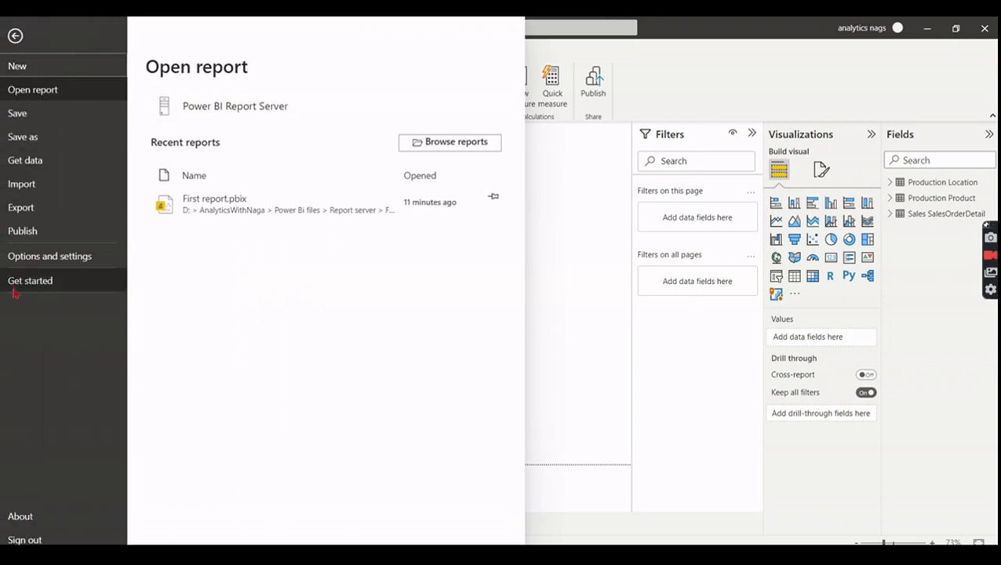
{"action": "left_click", "coordinate": [43, 259]}
{"action": "left_click", "coordinate": [212, 114]}
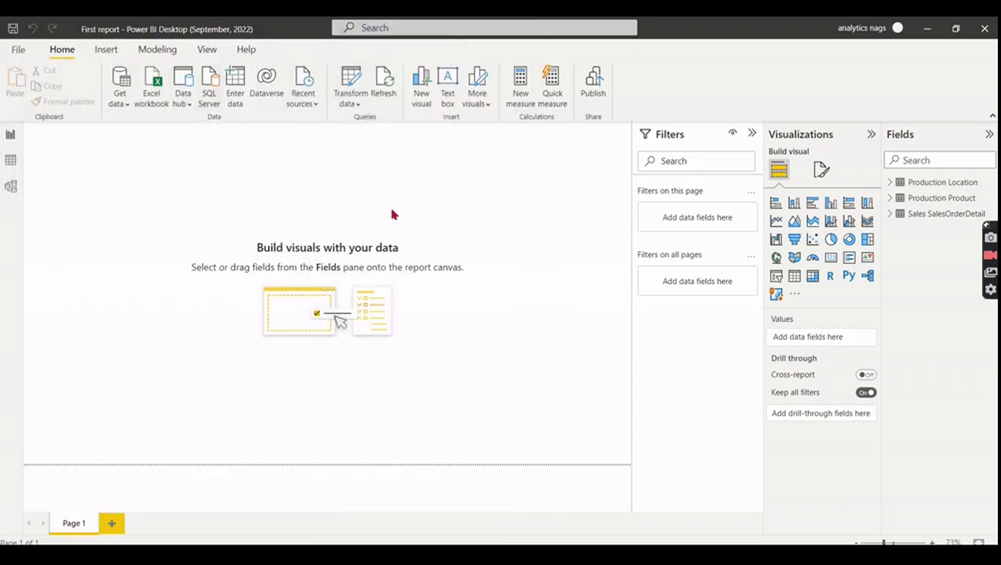
{"action": "scroll", "coordinate": [346, 386], "scroll_direction": "down", "scroll_amount": 1}
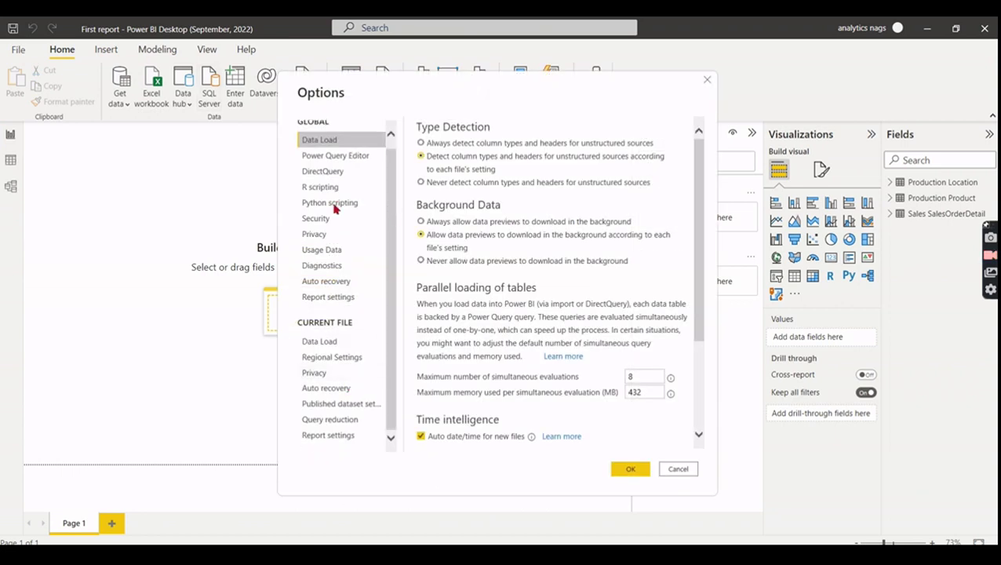